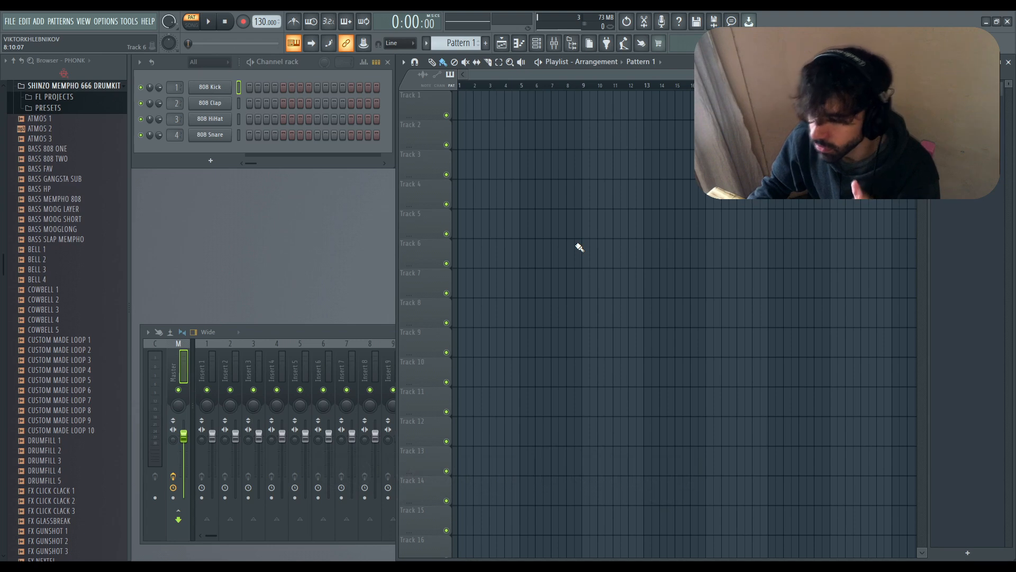
Arrange the playlist across the workspace's upper area and the mixer below it, resizing both to fill the full width.
left_click_drag(681, 65, 509, 117)
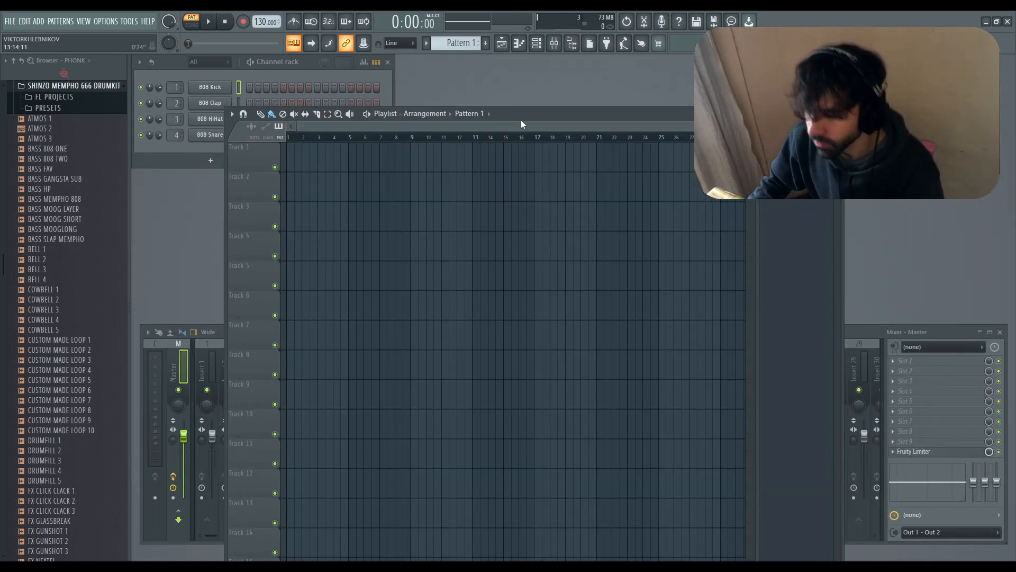
left_click_drag(521, 124, 444, 74)
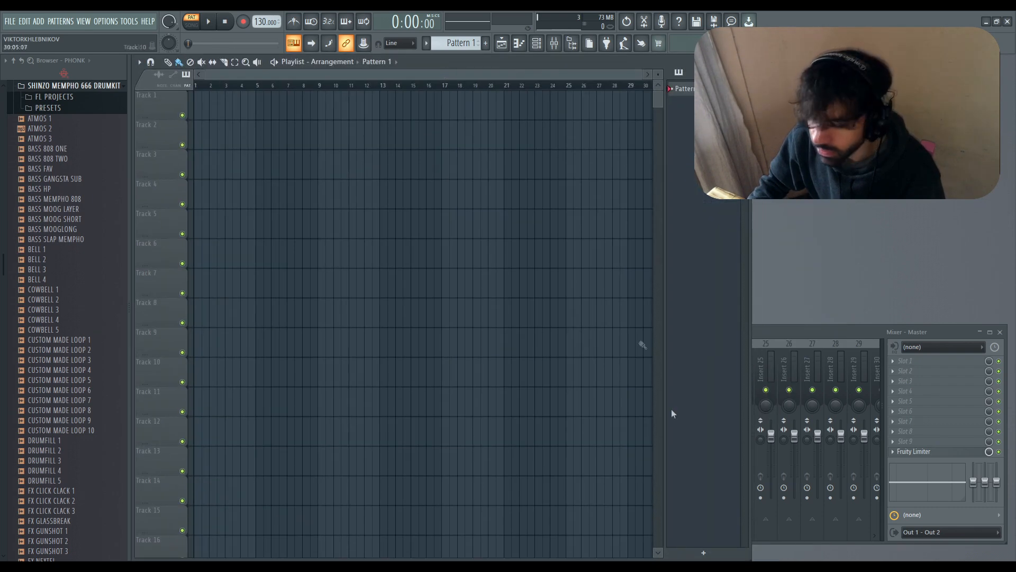
left_click_drag(749, 556, 997, 292)
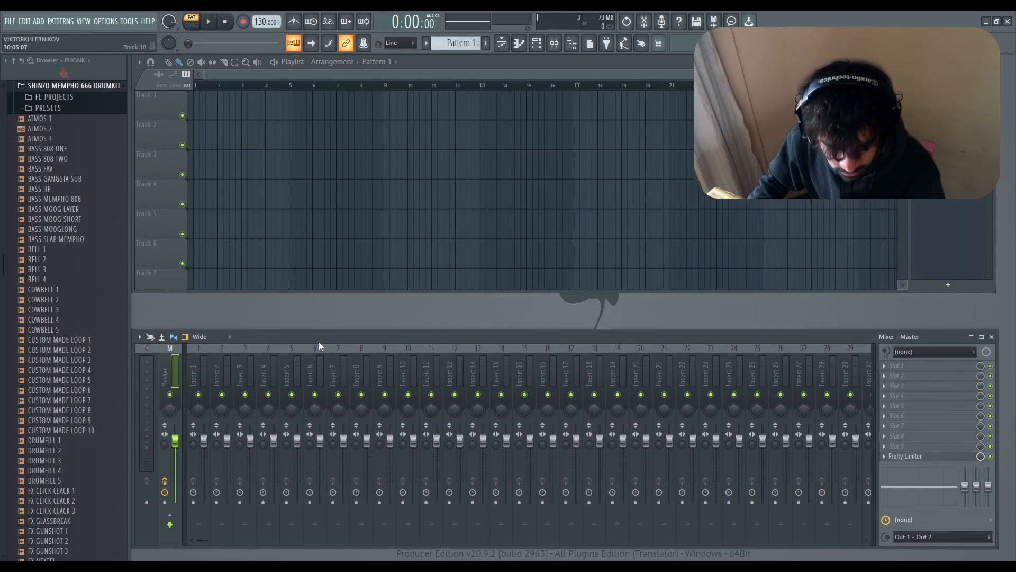
left_click_drag(320, 341, 319, 352)
left_click_drag(999, 354, 1015, 353)
left_click_drag(997, 292, 1015, 340)
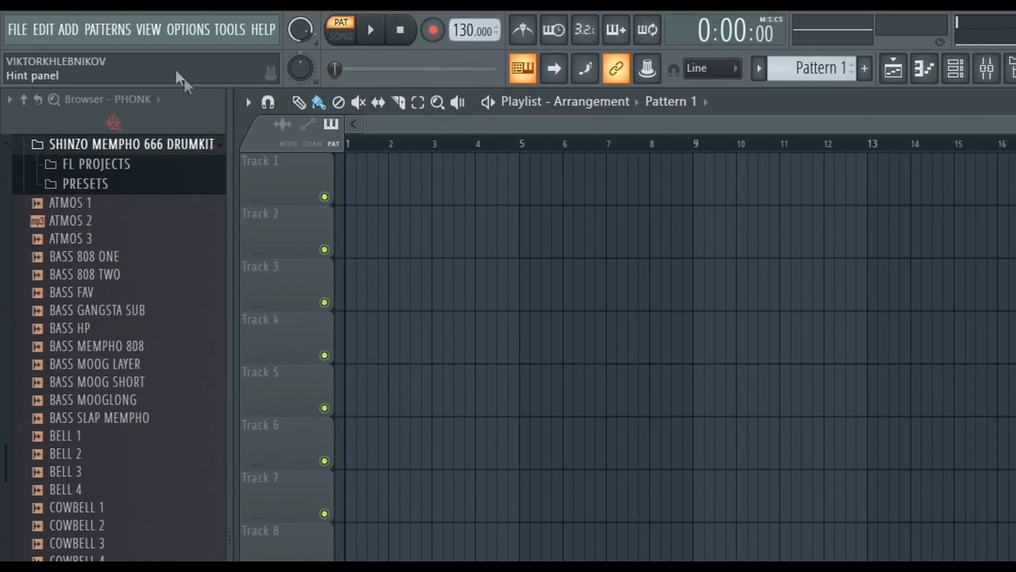
Save the current window arrangement as the custom layout.
left_click(83, 22)
mouse_move(267, 392)
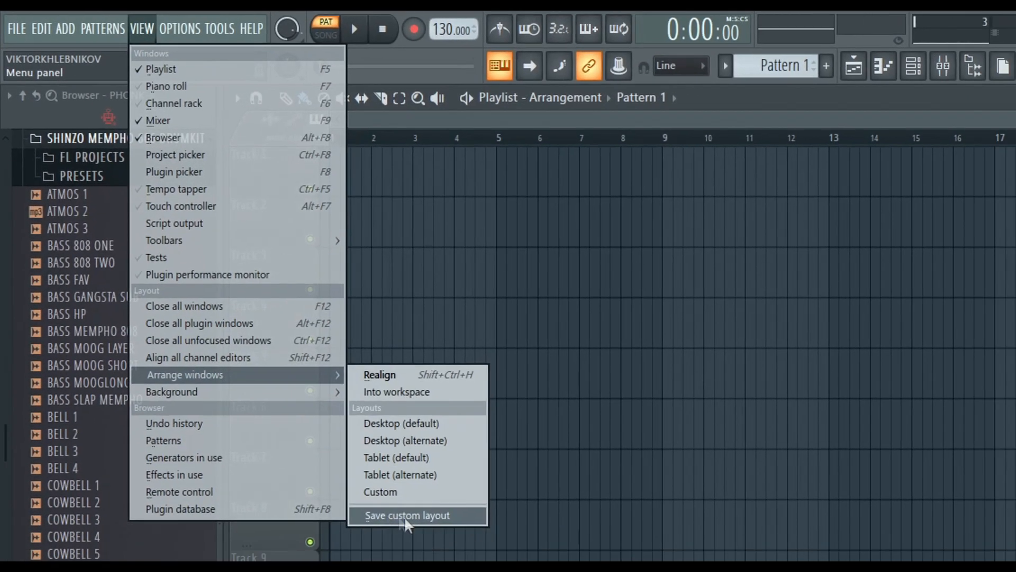
left_click(407, 538)
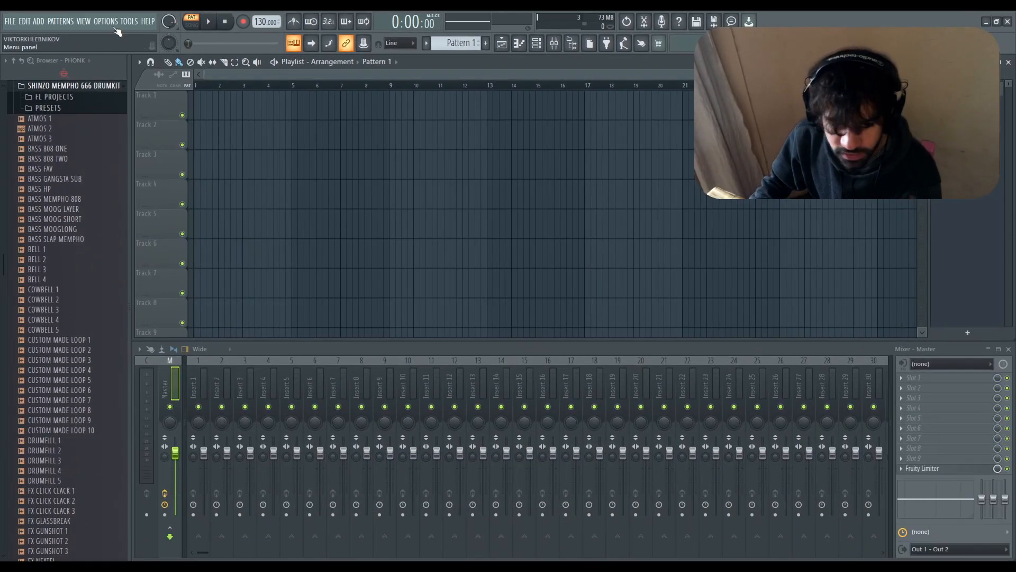
left_click(105, 22)
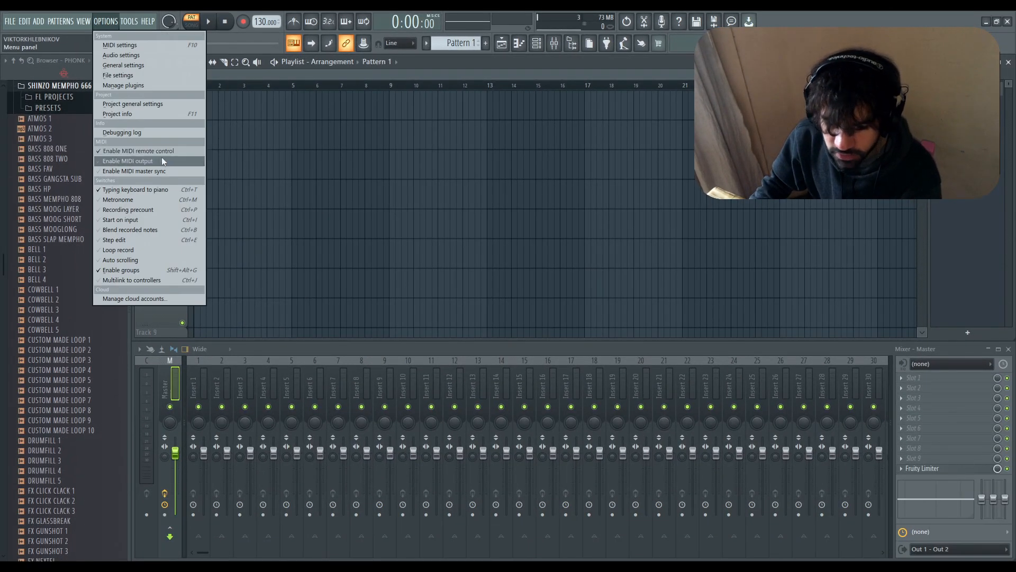
left_click(84, 21)
mouse_move(133, 225)
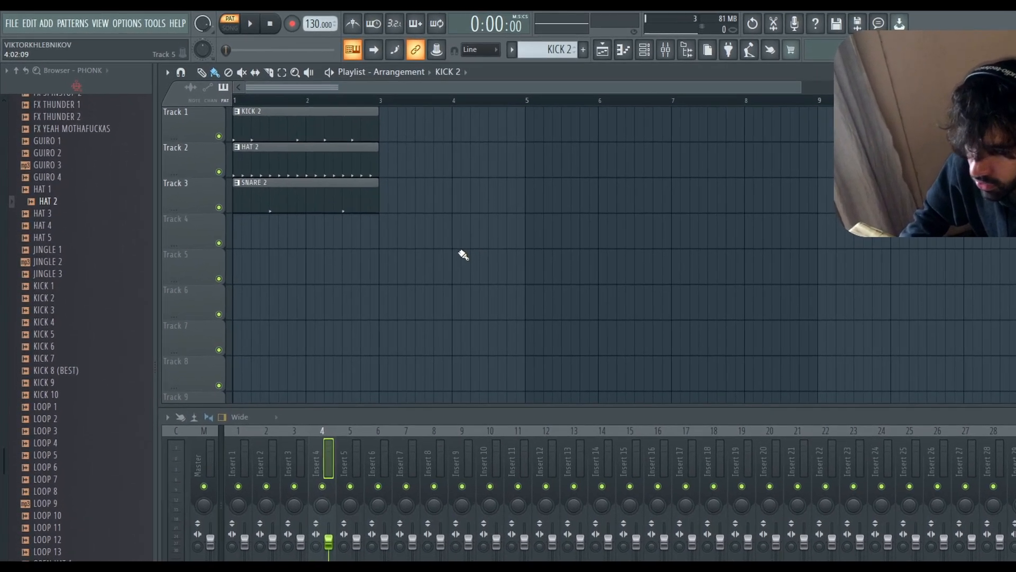
Select the KICK 2, HAT 2 and SNARE 2 clips in the playlist and duplicate them four times along the timeline.
left_click_drag(379, 236, 216, 90)
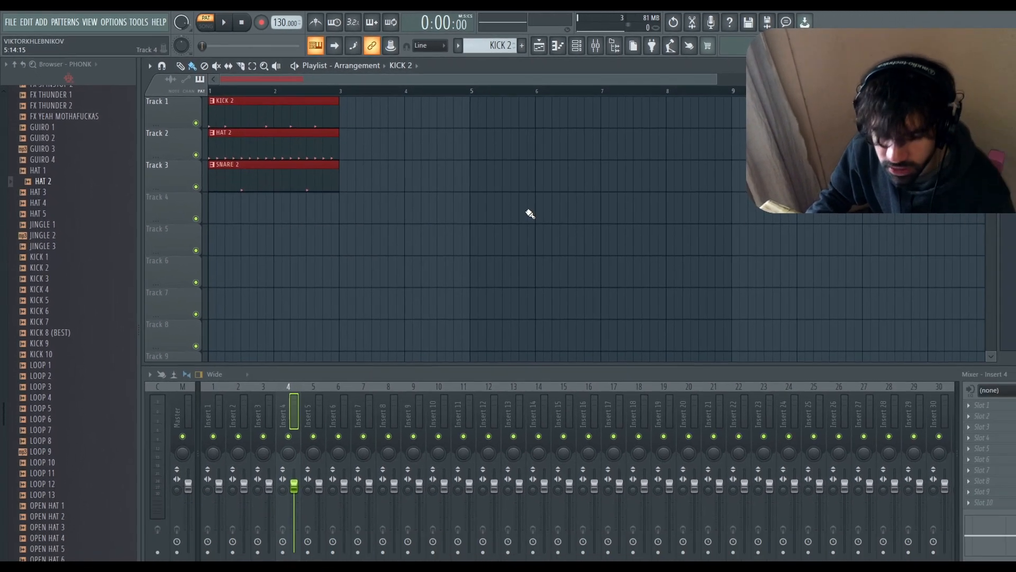
key("ctrl+b")
key("ctrl+b")
key("ctrl+b")
key("ctrl+b")
scroll(493, 199, "down", 3)
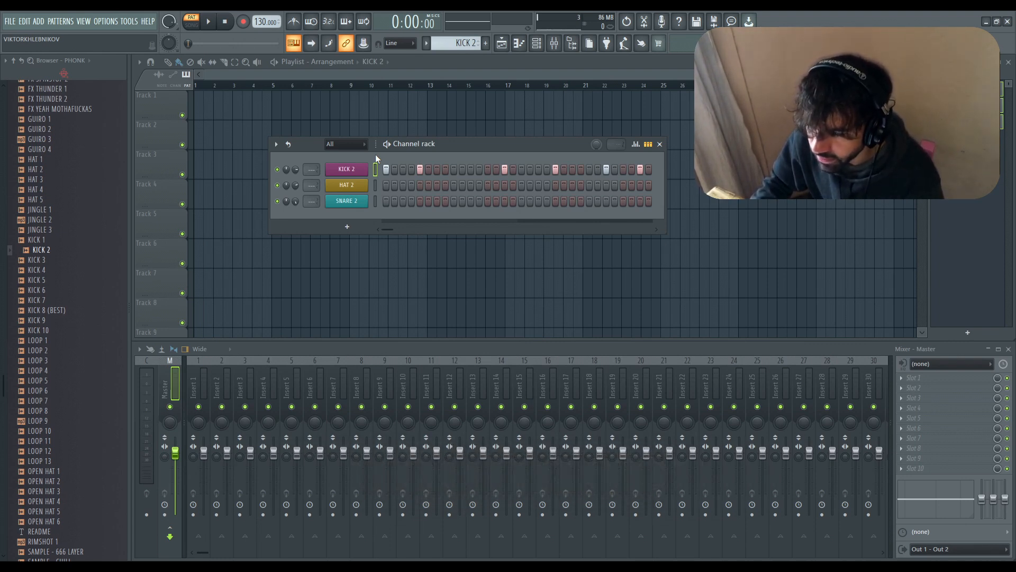
Select the KICK 2, HAT 2 and SNARE 2 channels and link them to consecutive mixer tracks starting at Insert 1.
left_click_drag(375, 201, 380, 188)
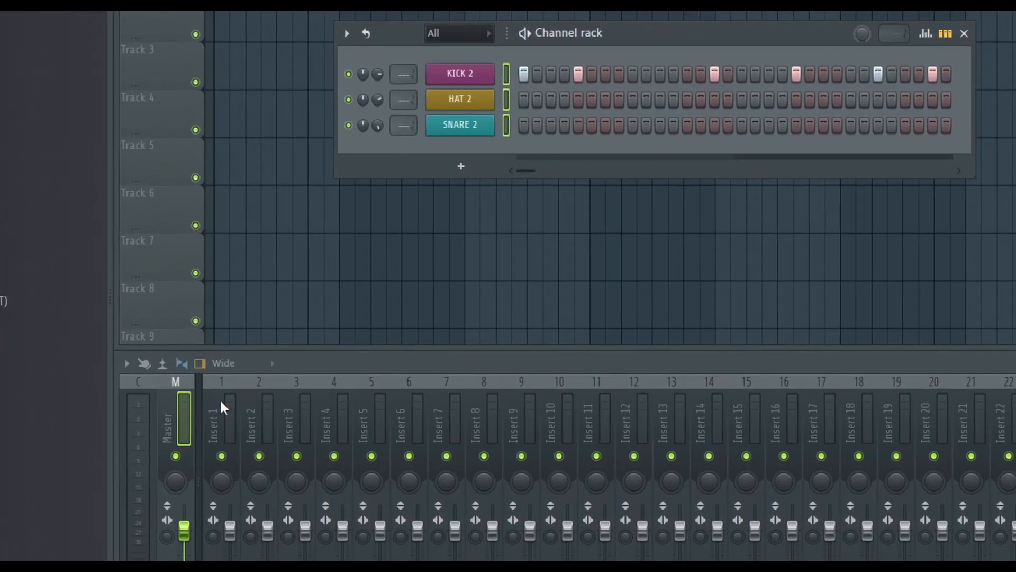
left_click(203, 373)
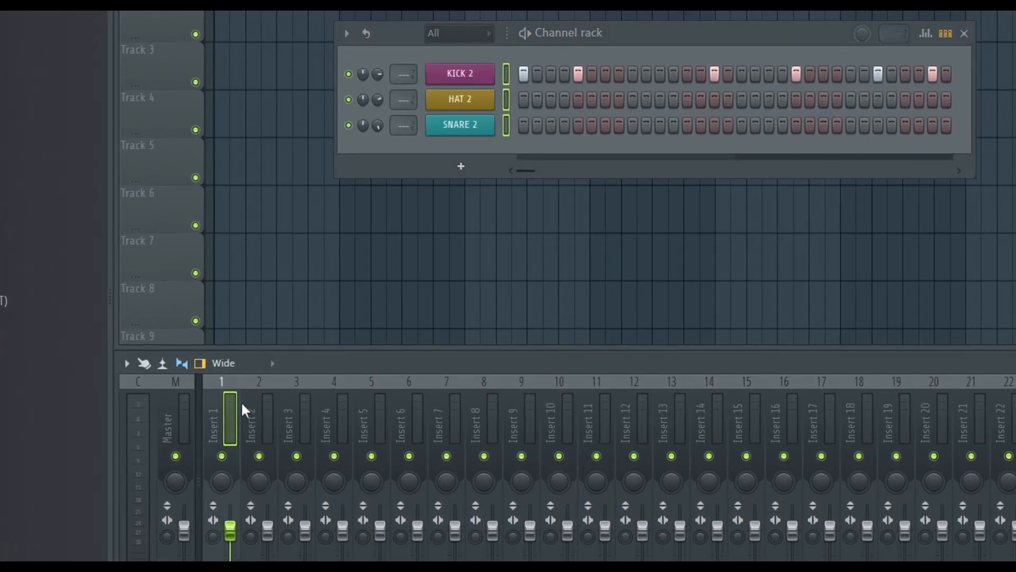
key("ctrl+l")
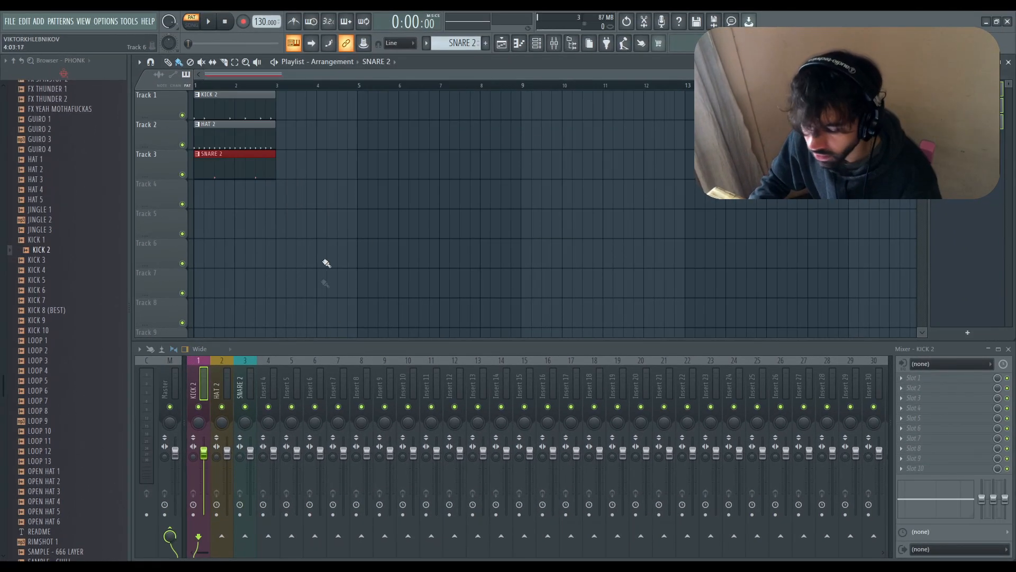
Play the arrangement to hear the BASS 808 ONE notes together with the drums.
key("space")
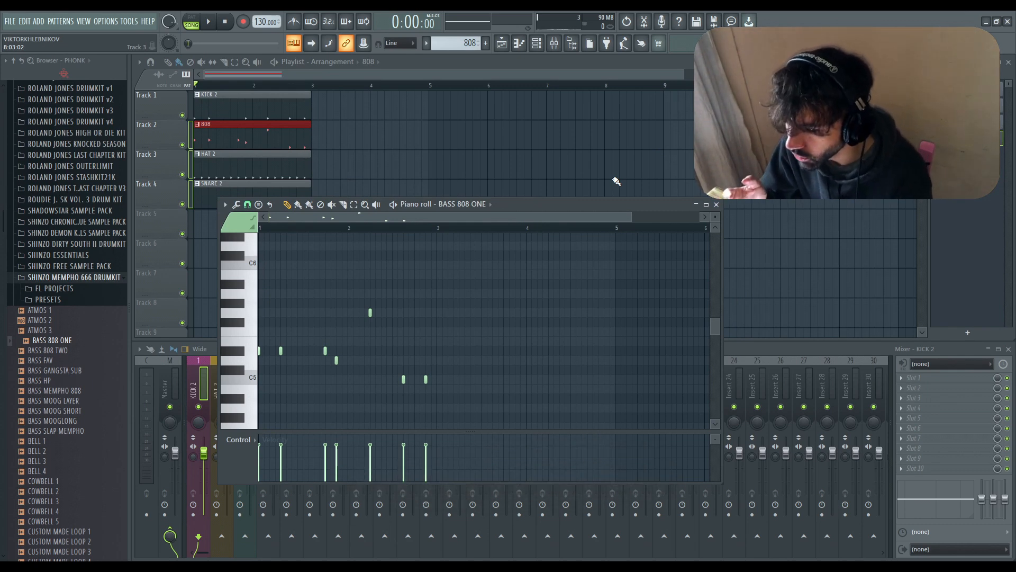
key("space")
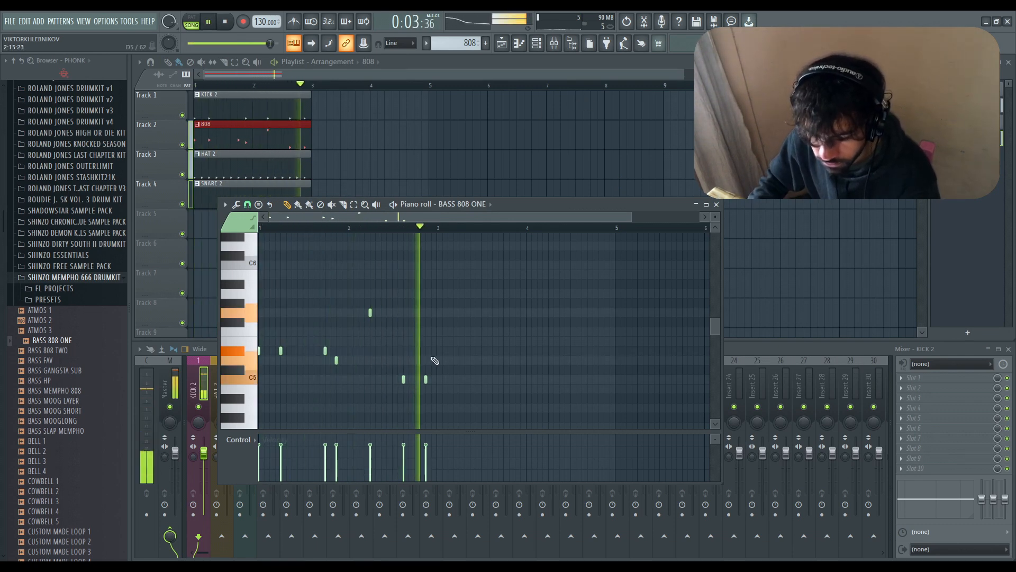
key("space")
Set the BASS 808 ONE channel to cut itself, with Cut 1 and By 1, in its miscellaneous channel settings.
key("F6")
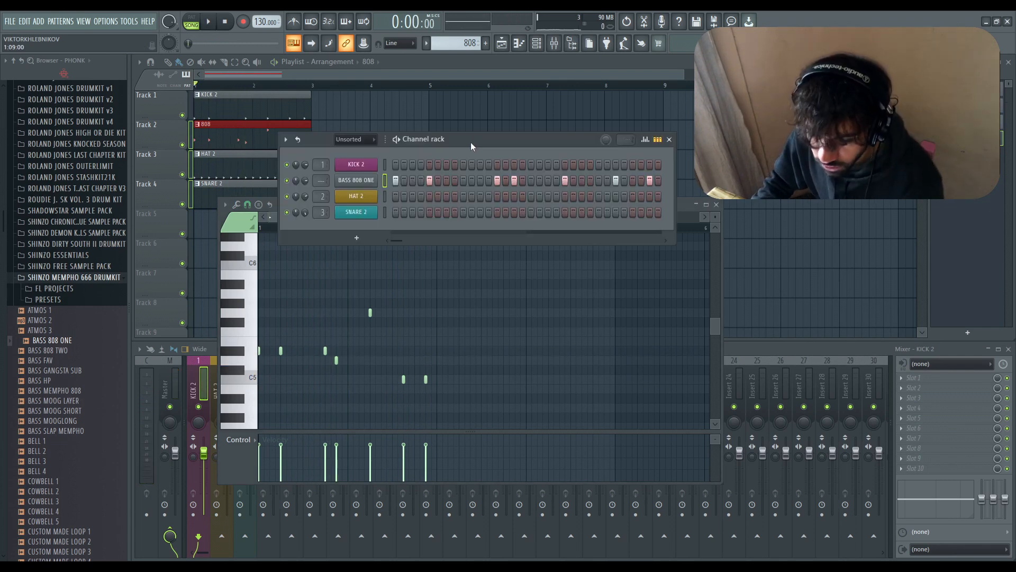
left_click(374, 181)
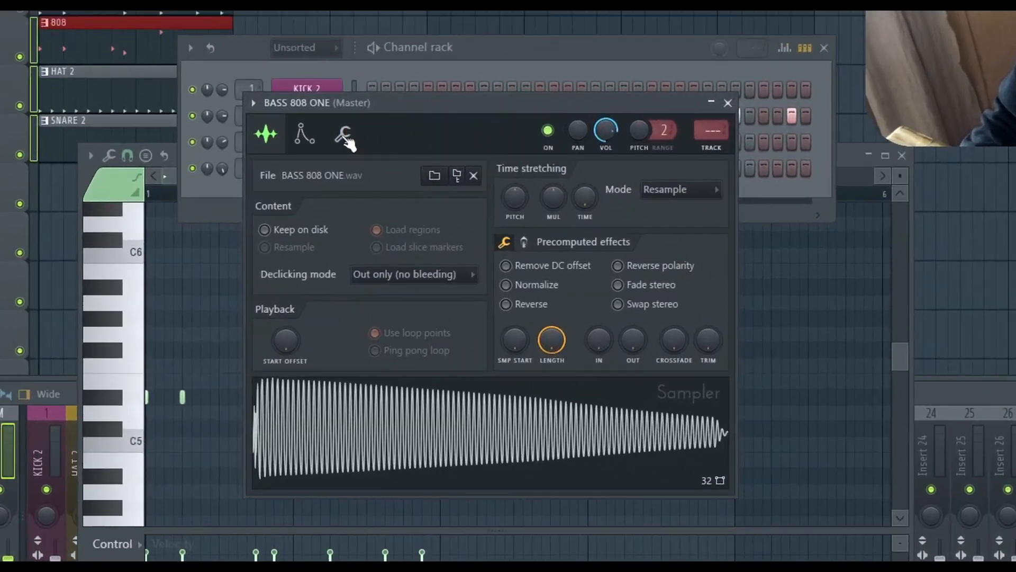
left_click(344, 137)
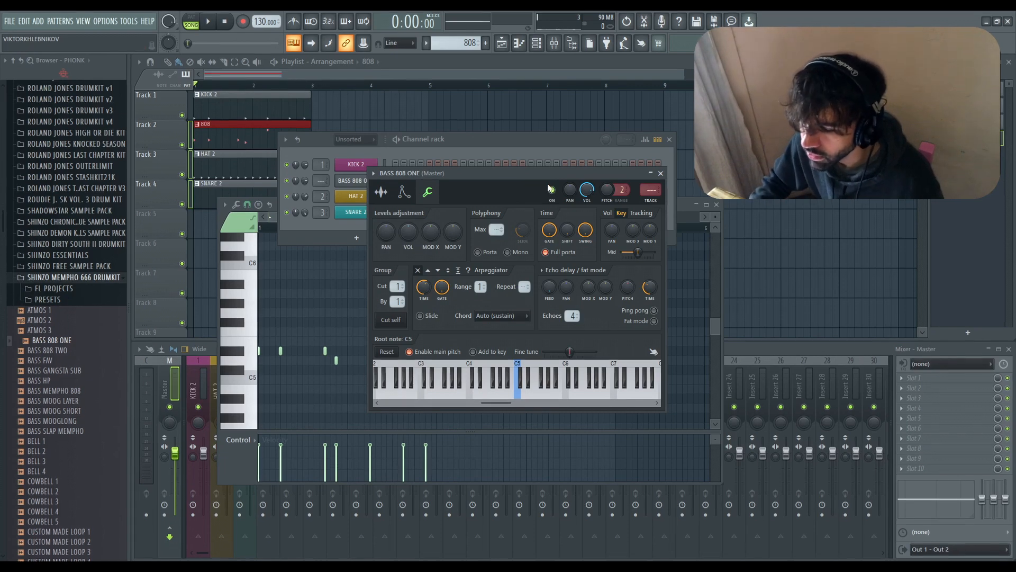
Enable the BASS 808 ONE volume envelope, turn down its decay, sustain and release, and raise its hold.
left_click(404, 192)
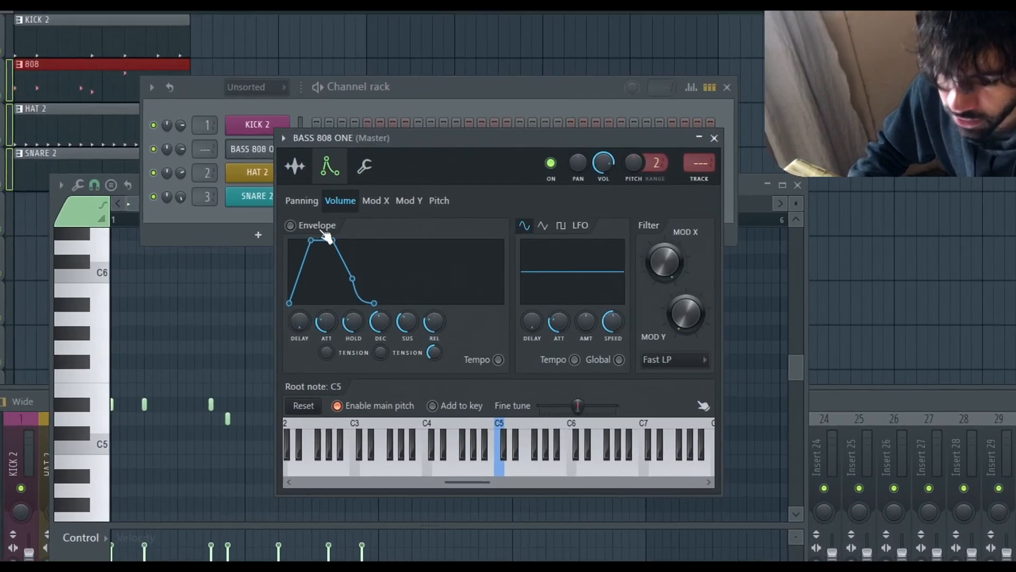
left_click(313, 227)
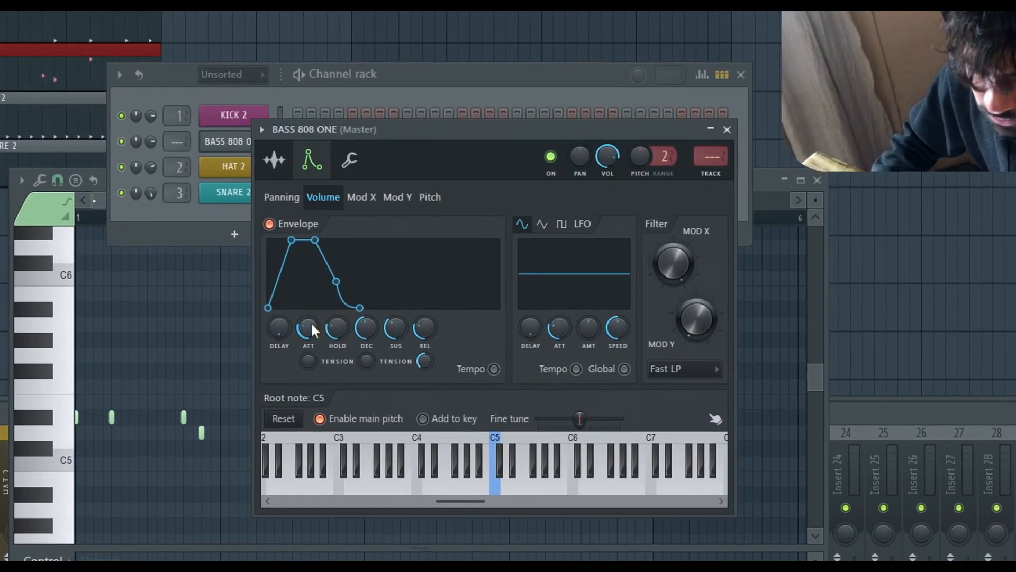
left_click_drag(364, 330, 365, 392)
left_click_drag(395, 329, 396, 391)
left_click_drag(425, 329, 424, 392)
left_click_drag(339, 330, 338, 260)
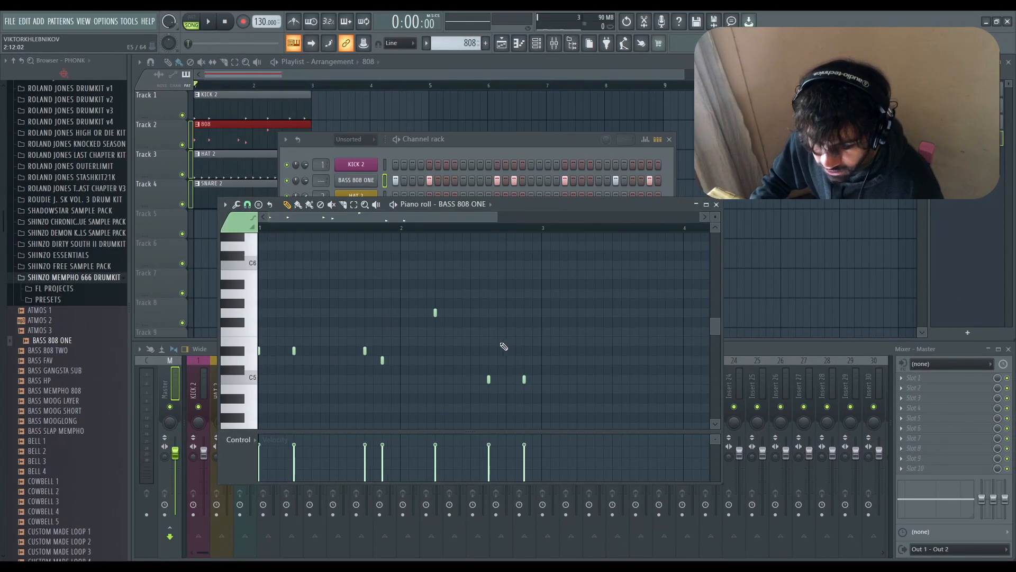
Apply quick legato to all BASS 808 ONE notes so each extends to the next, and play the result.
left_click_drag(504, 344, 233, 409)
key("ctrl+z")
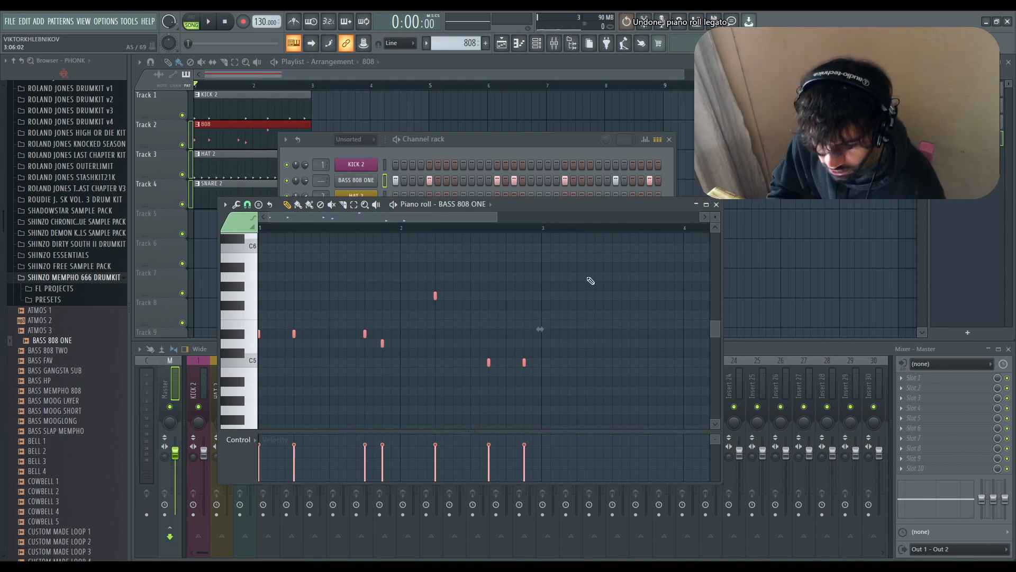
key("ctrl+l")
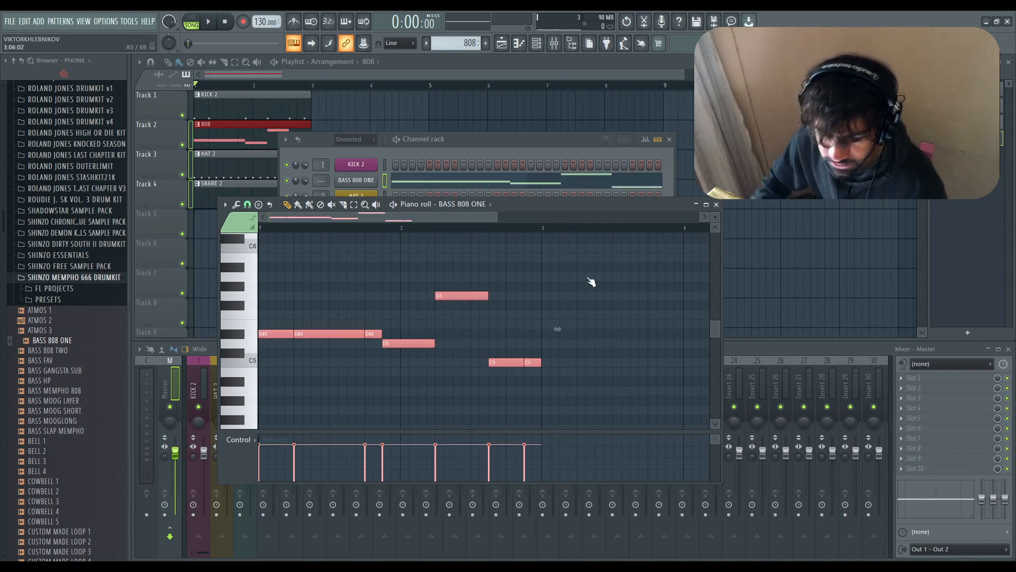
key("ctrl+d")
key("space")
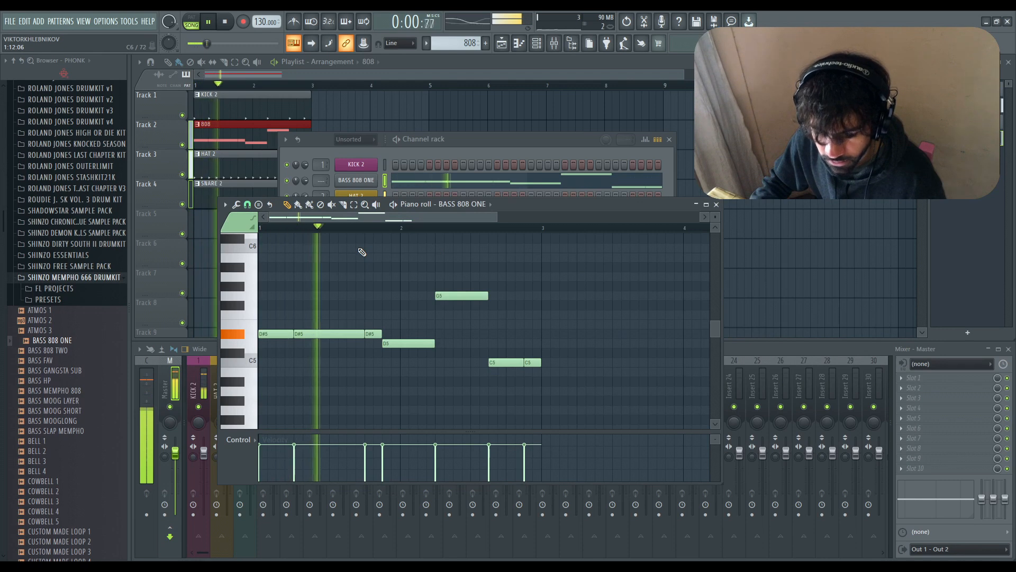
key("space")
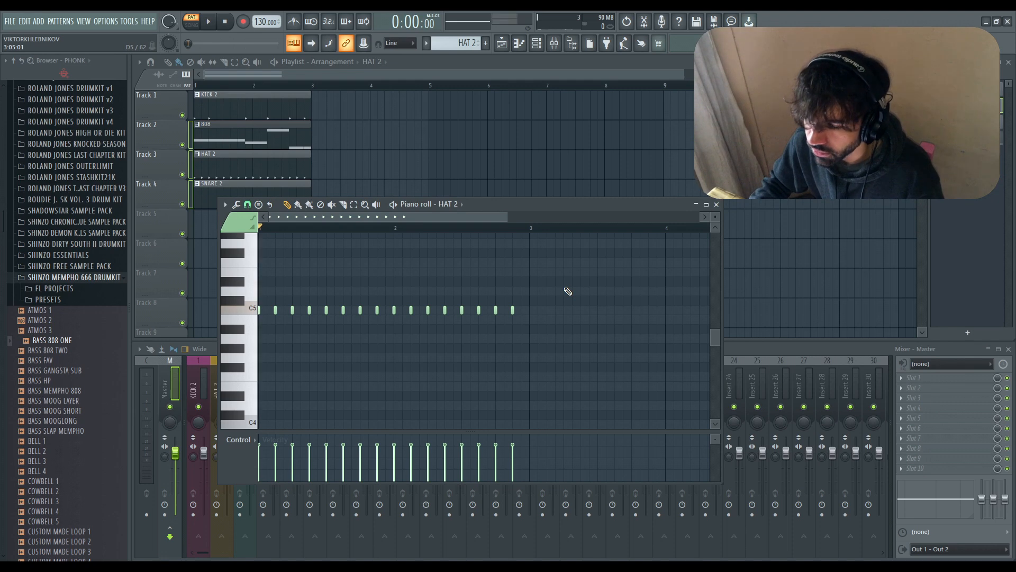
Randomize the velocity of all HAT 2 notes slightly with the randomizer's Pattern section disabled, and play the result.
key("space")
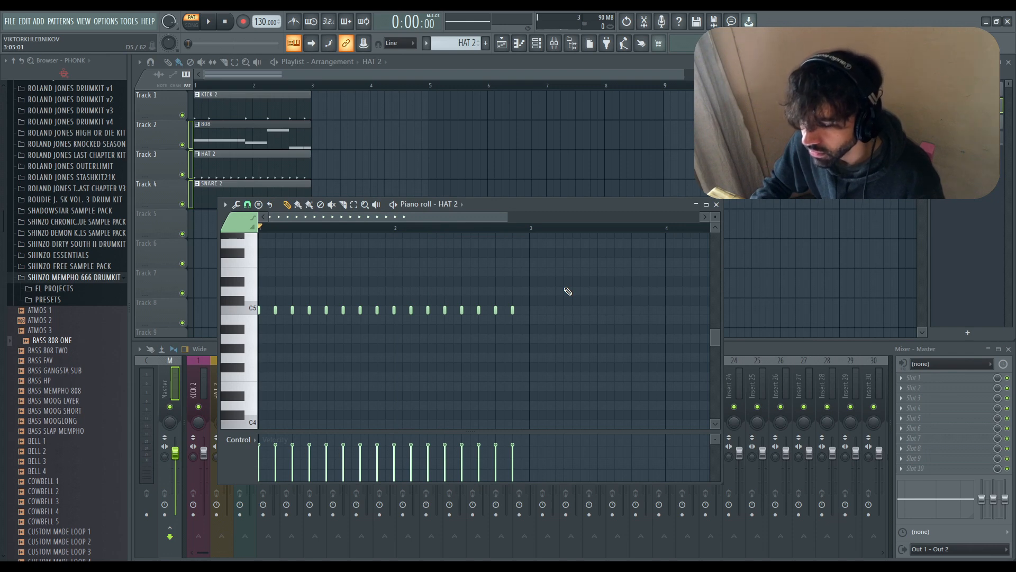
left_click_drag(558, 258, 260, 352)
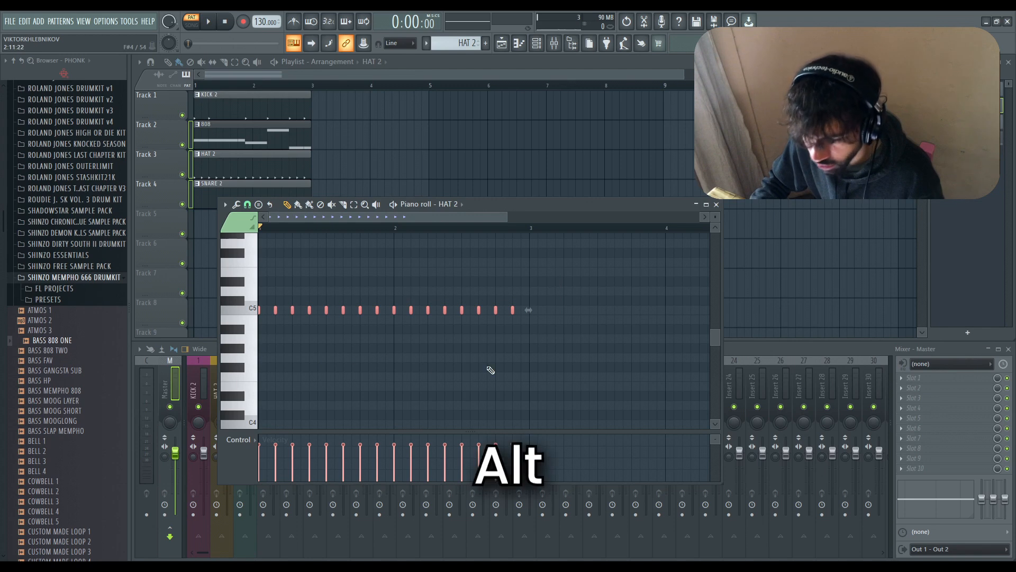
left_click(236, 204)
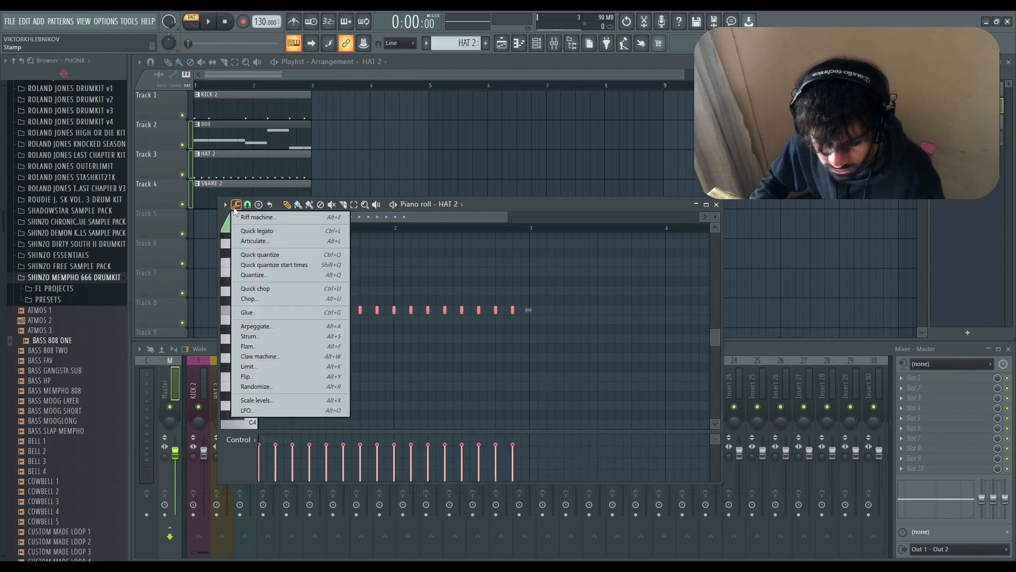
left_click(259, 387)
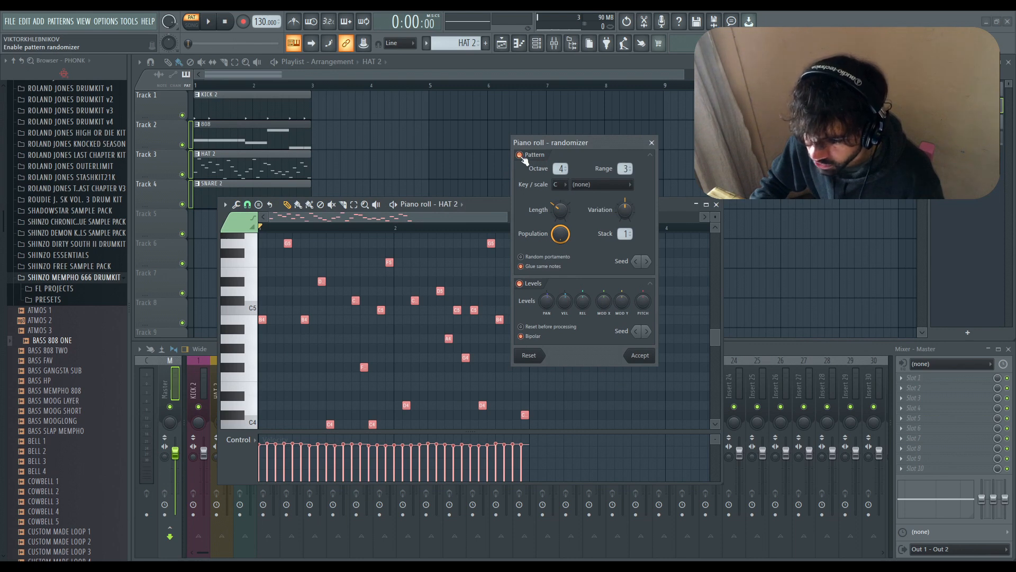
left_click(520, 155)
left_click_drag(560, 321, 594, 351)
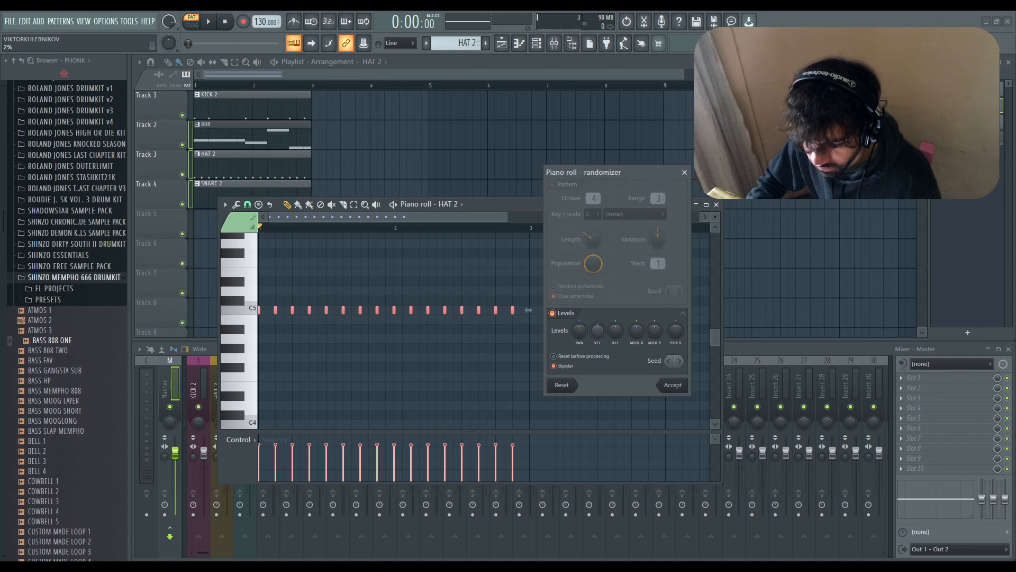
left_click_drag(597, 330, 598, 329)
key("Return")
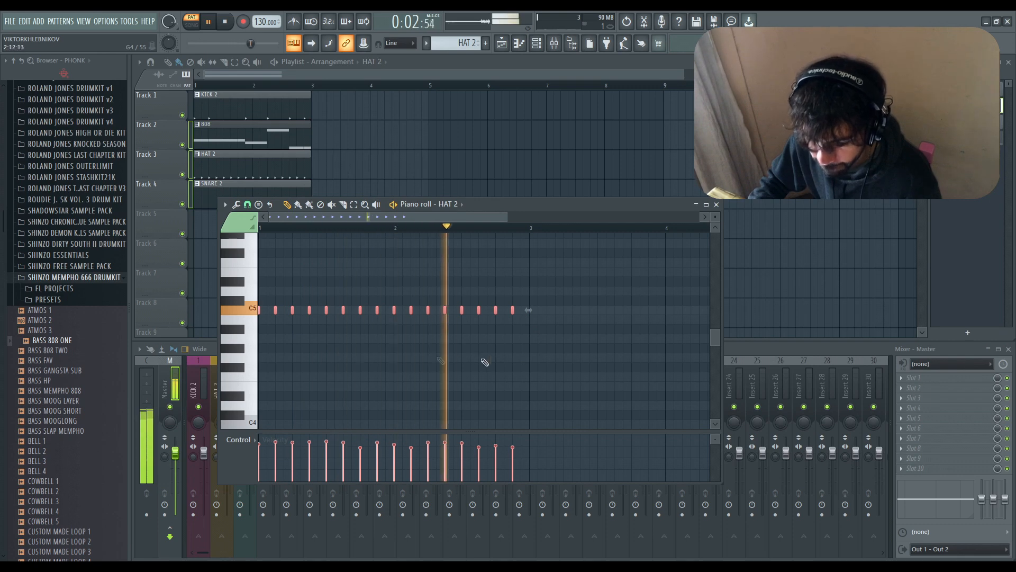
key("space")
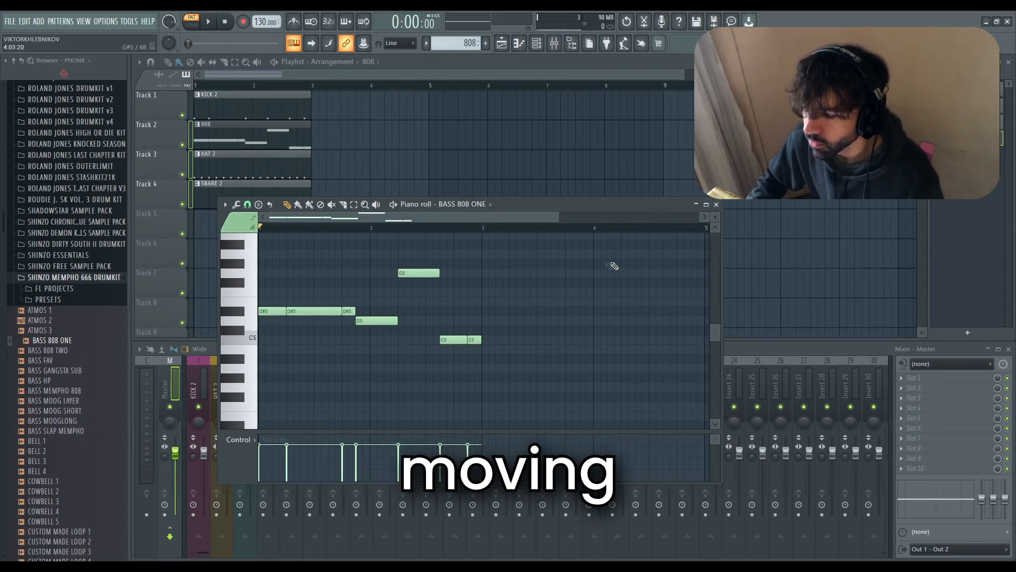
Select all BASS 808 ONE notes and try shifting them up an octave and back down.
left_click_drag(567, 372, 259, 251)
mouse_move(260, 317)
left_mouse_down()
mouse_move(259, 338)
mouse_move(262, 319)
left_mouse_up()
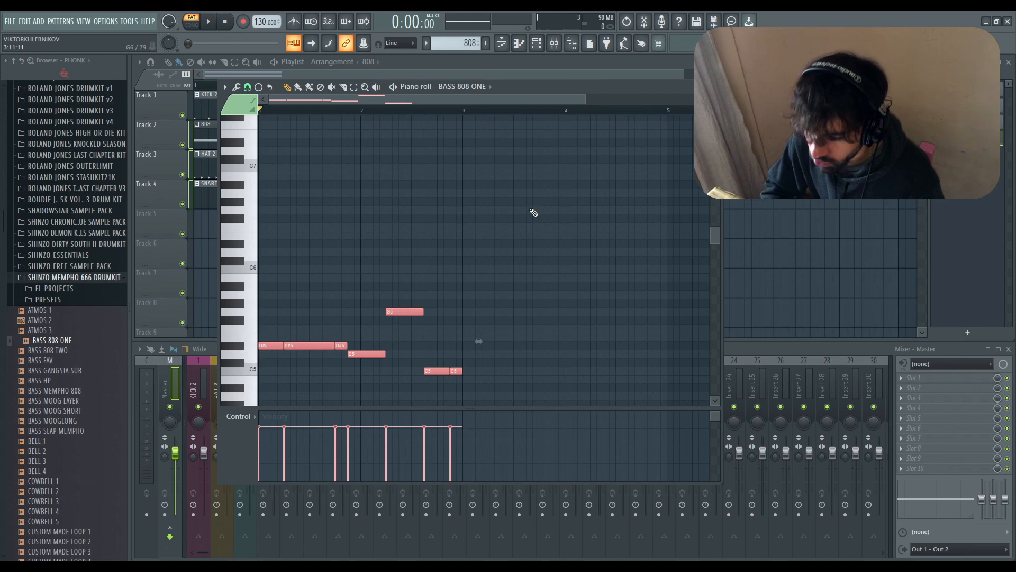
key("ctrl+Up")
key("ctrl+Down")
key("ctrl+Up")
key("ctrl+Down")
Compare playback of the BASS 808 ONE notes one octave higher and at their original octave, leaving them at the original.
key("space")
key("ctrl+Up")
key("space")
key("space")
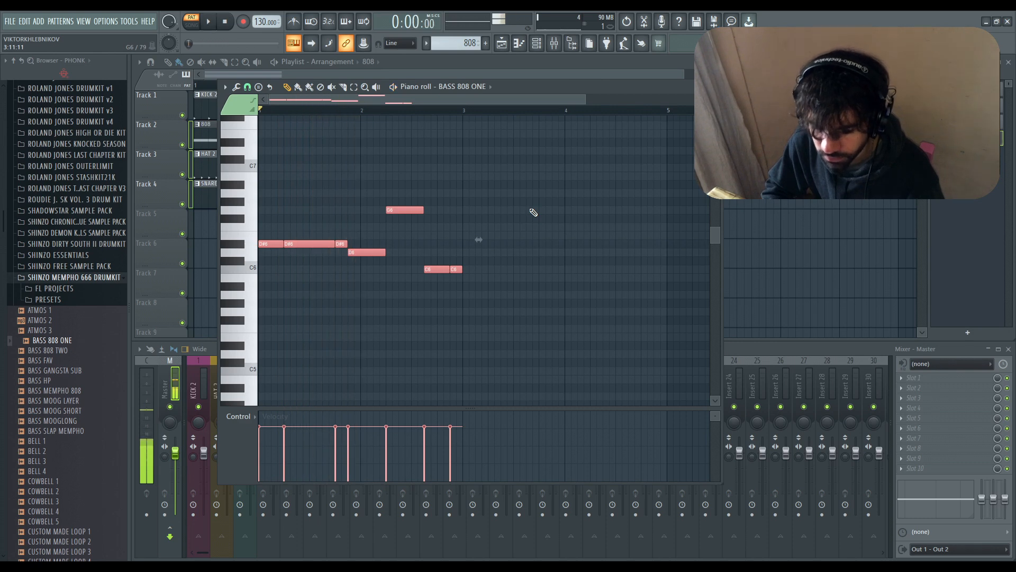
key("ctrl+Down")
key("space")
key("space")
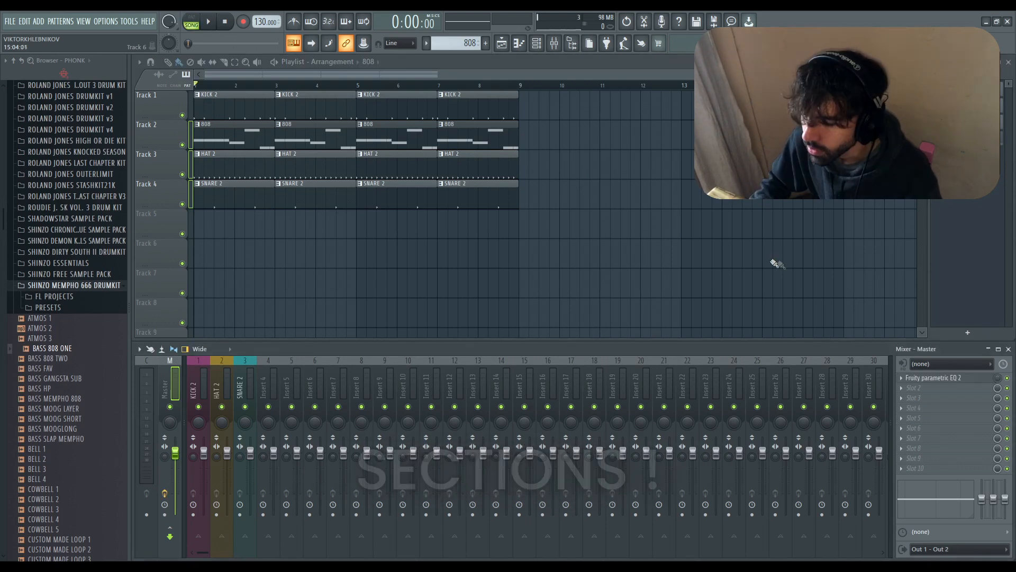
Create an automation clip for the mix level of the master's Fruity parametric EQ 2 across the whole arrangement, and delete it.
right_click(997, 380)
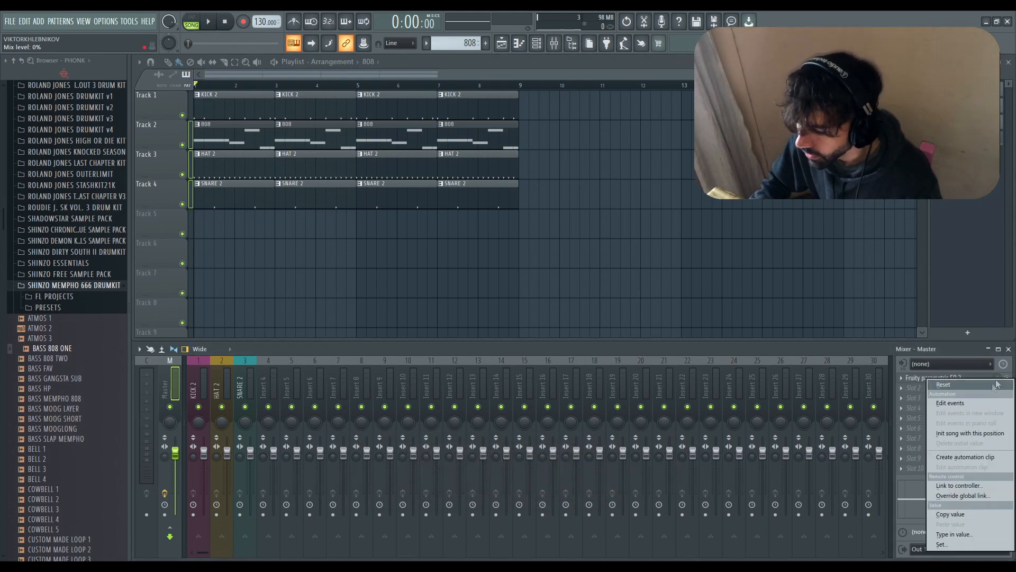
left_click(974, 457)
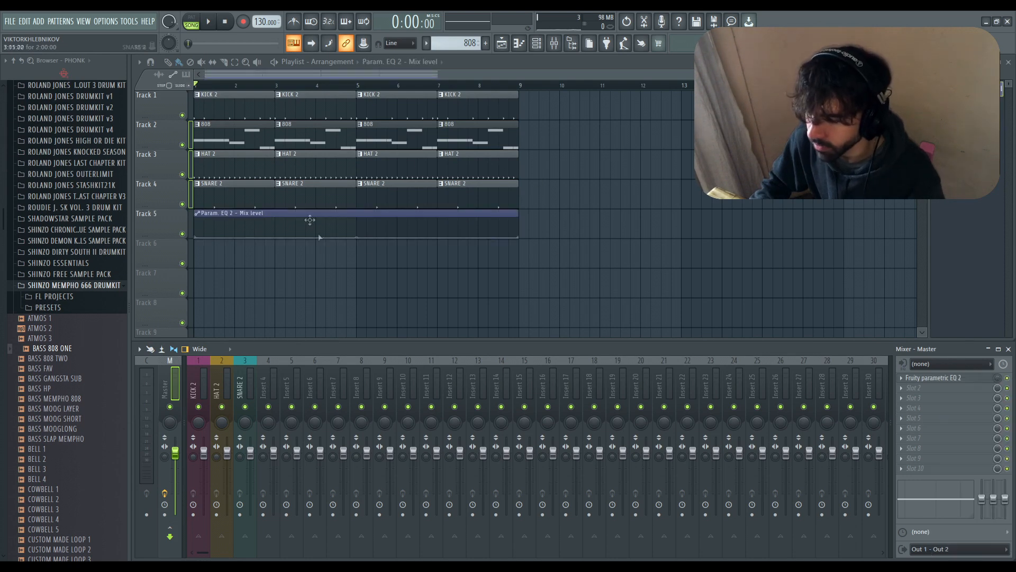
right_click(476, 223)
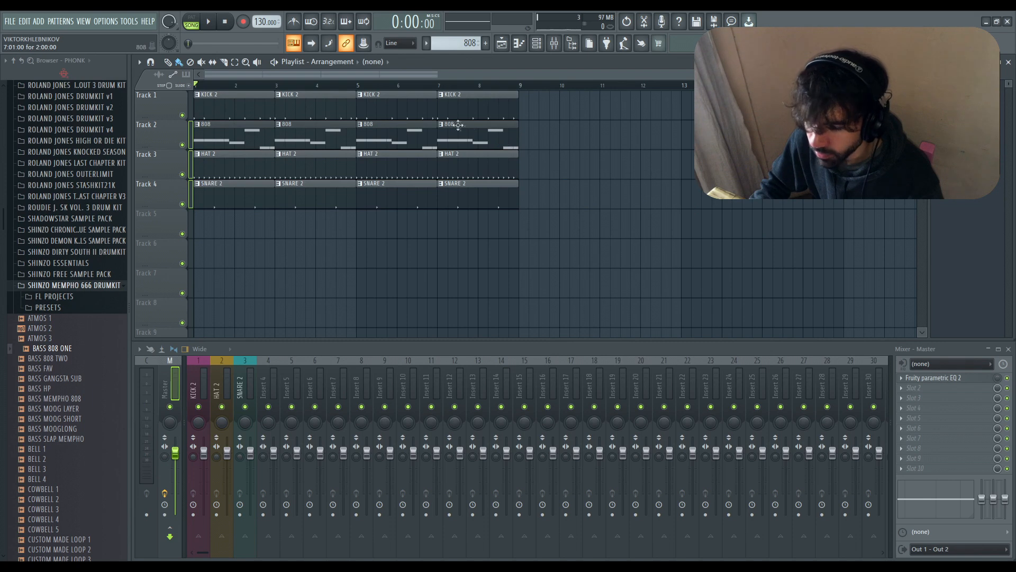
Automate the master Fruity parametric EQ 2 mix level from bar 5 to bar 9, shape its curve, and extend the clip past bar 9.
left_click_drag(358, 87, 517, 118)
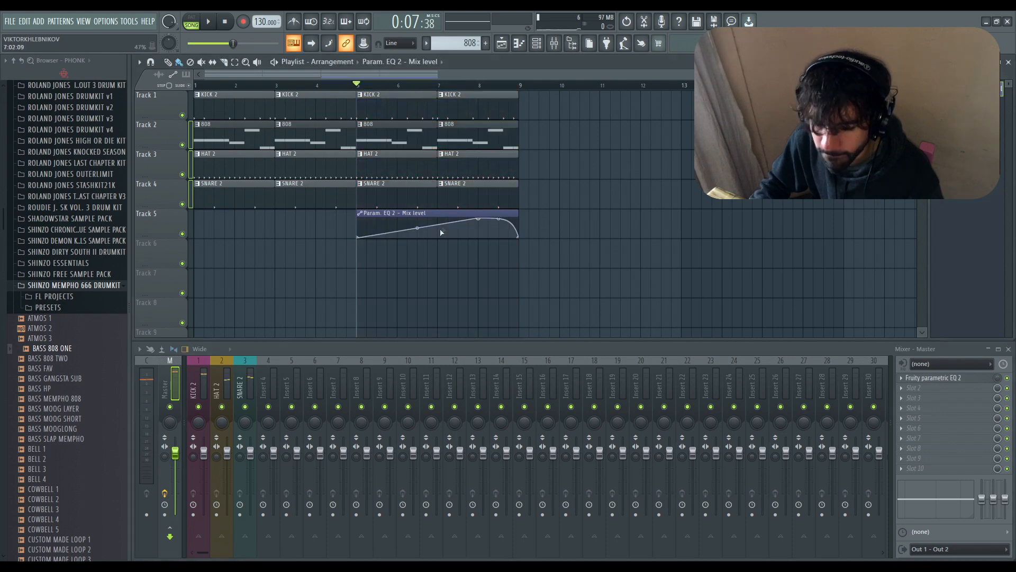
key("space")
left_click_drag(418, 228, 418, 221)
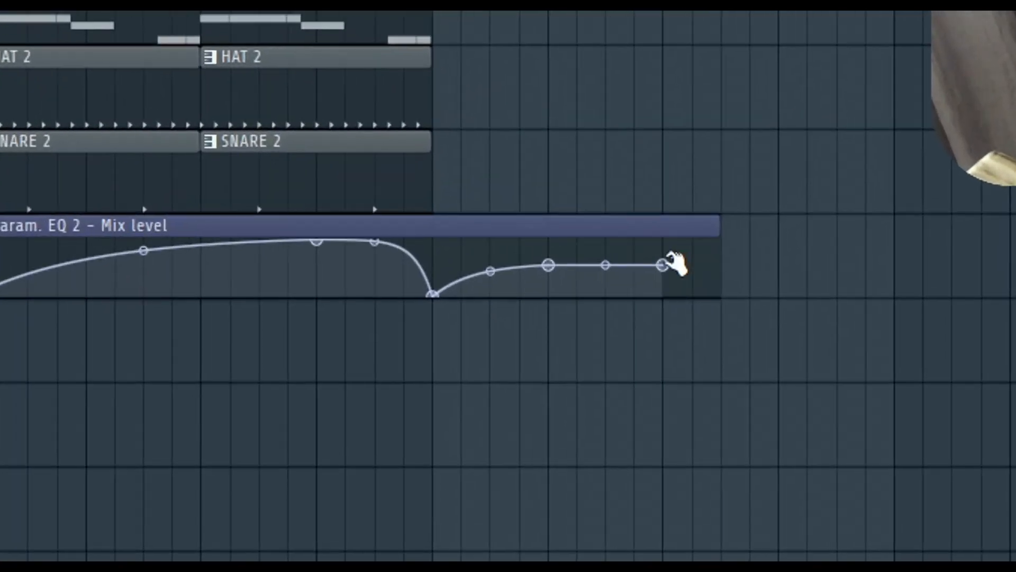
left_click_drag(633, 248, 593, 250)
left_click_drag(613, 269, 700, 269)
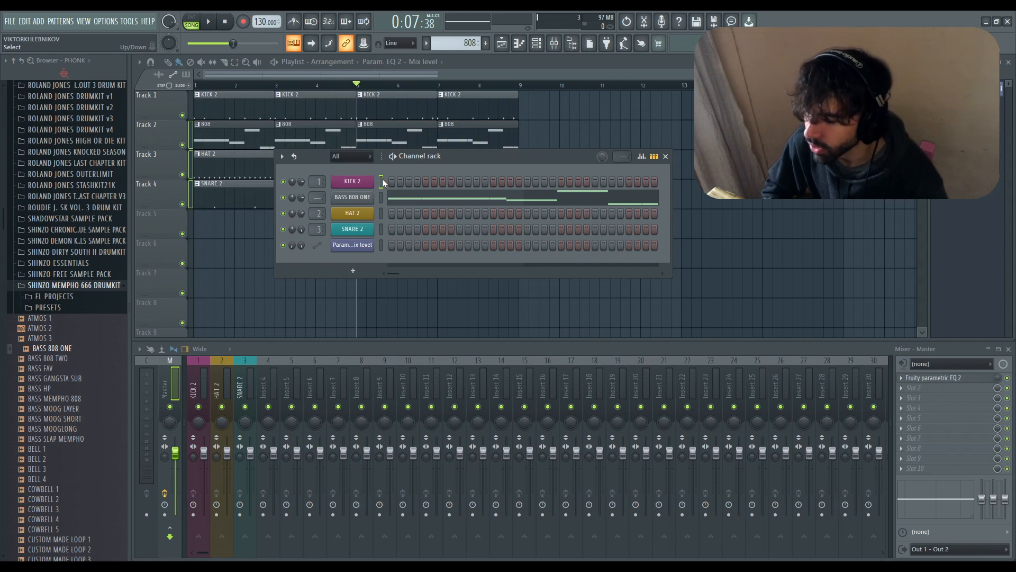
Move the KICK 2 channel three places down the channel rack and back up to first place, repeating the reordering.
key("alt+Down")
key("alt+Down")
key("alt+Down")
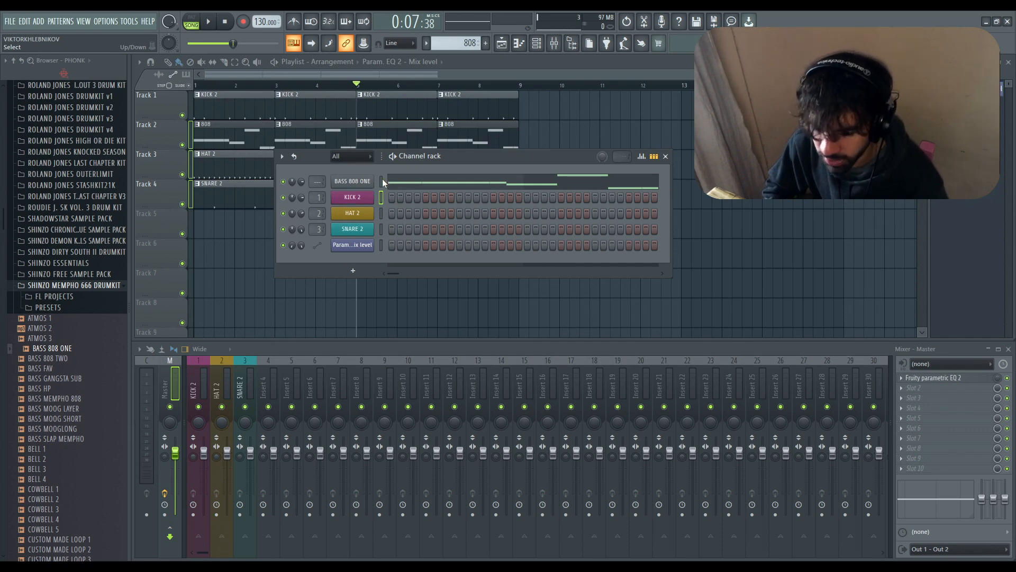
key("alt+Up")
key("alt+Up")
key("alt+Up")
key("alt+Down")
key("alt+Down")
key("alt+Down")
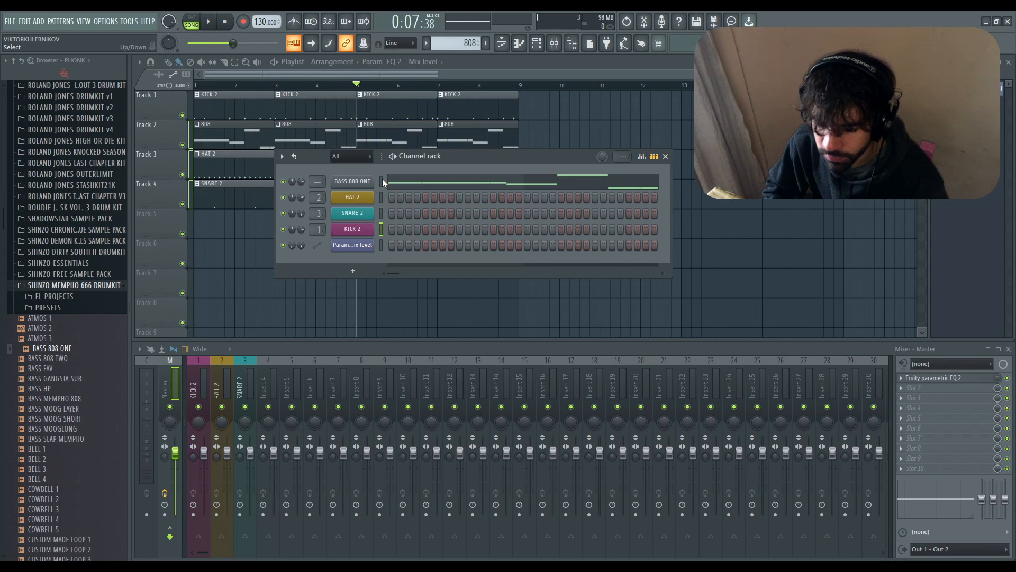
key("alt+Up")
key("alt+Up")
key("alt+Up")
Add BASS 808 ONE to the KICK 2 channel selection and move both channels one place down.
right_click(381, 194)
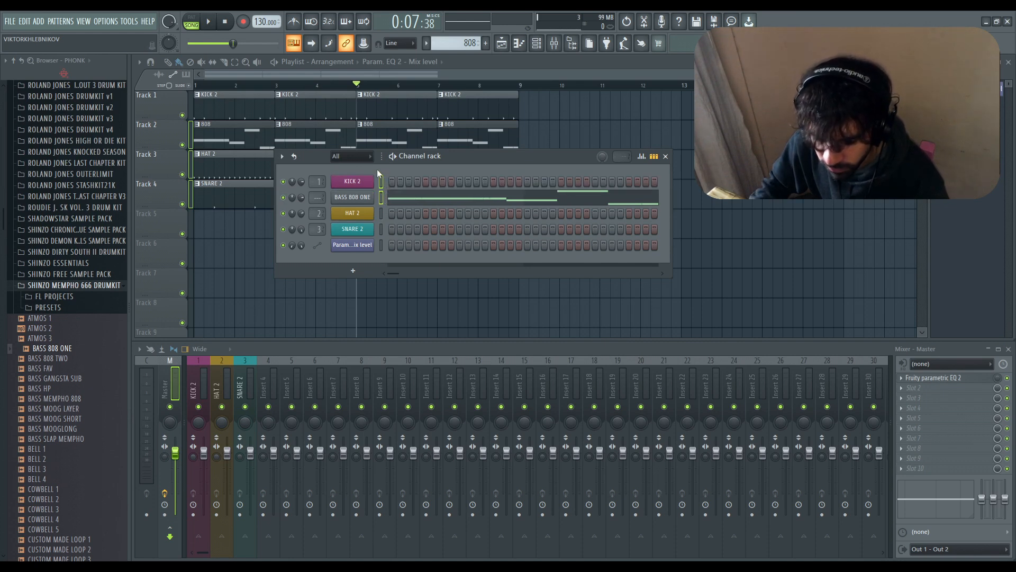
key("alt+Down")
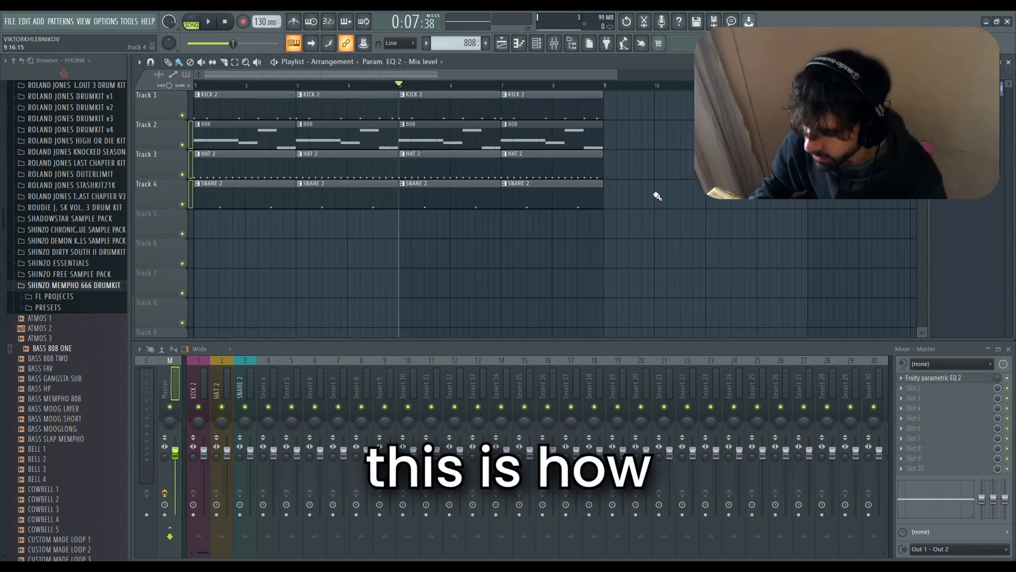
Slice the clips on all four playlist tracks vertically just after the start of bar 5 with the Slice tool.
key("c")
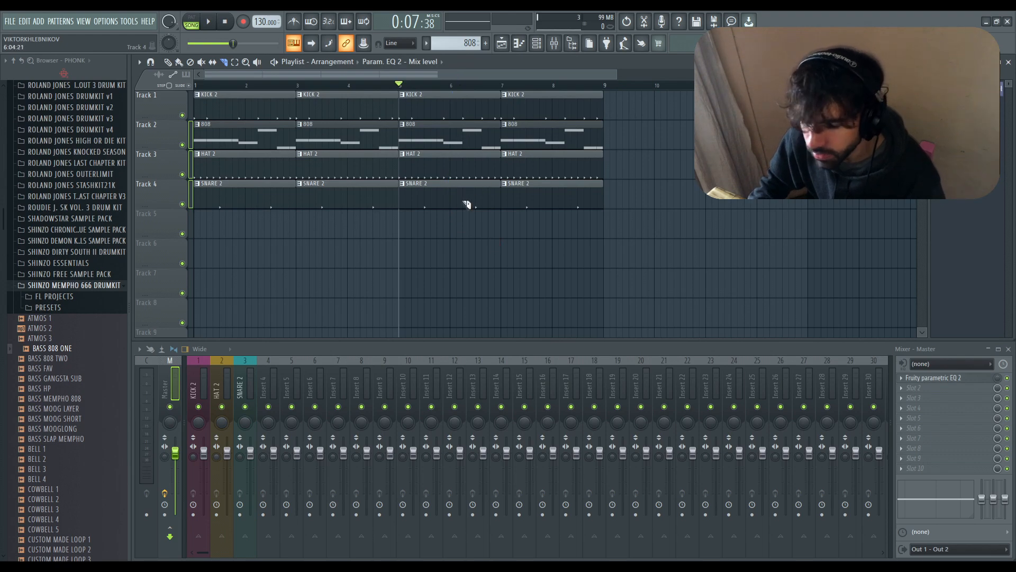
left_click_drag(453, 216, 408, 107)
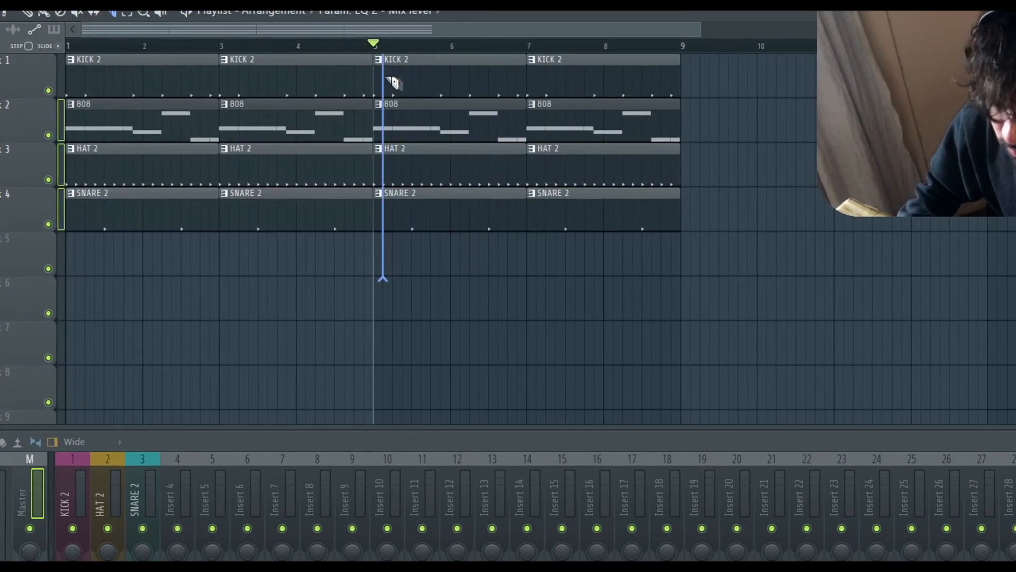
left_click_drag(387, 77, 482, 119)
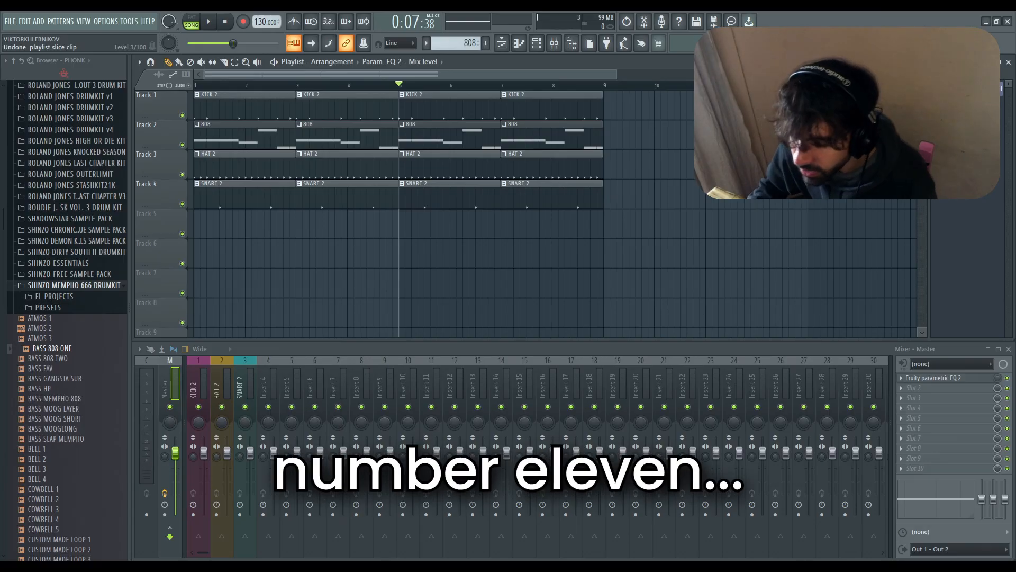
Start exporting the project as a wave file.
left_click(10, 21)
mouse_move(61, 112)
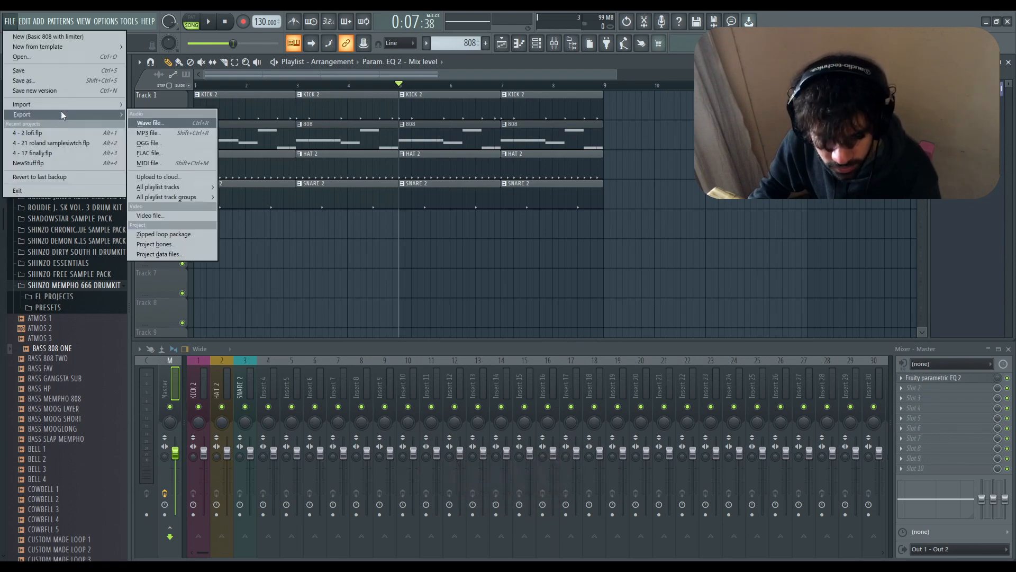
left_click(160, 122)
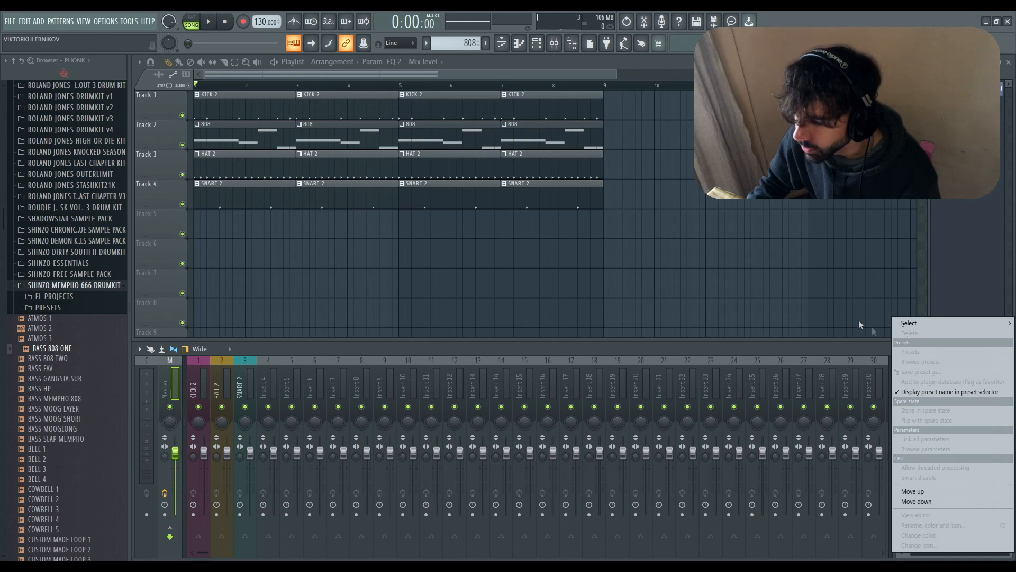
Load Fruity soft clipper into slot 10 of the master mixer track and close its plugin window.
mouse_move(909, 323)
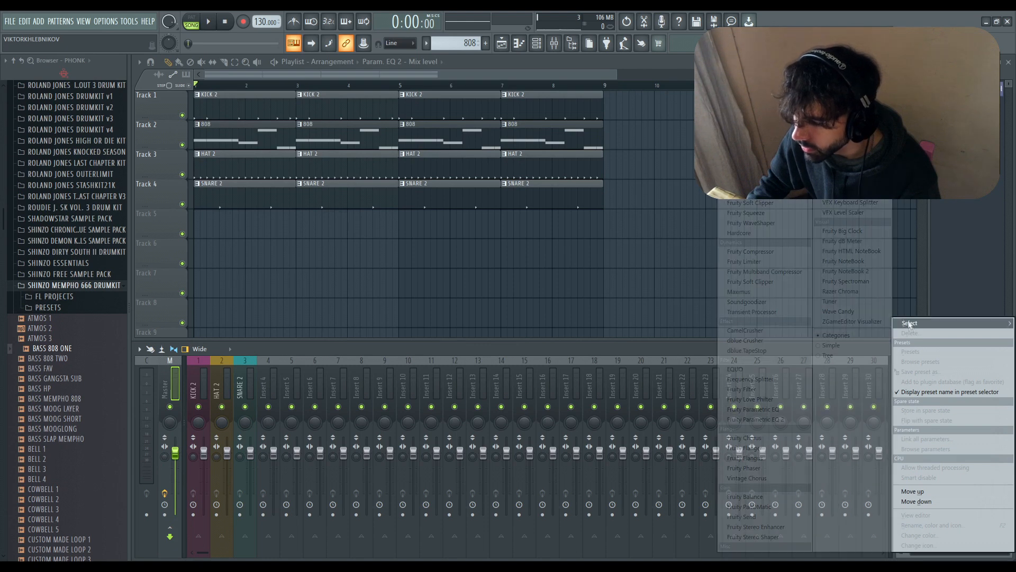
left_click(763, 204)
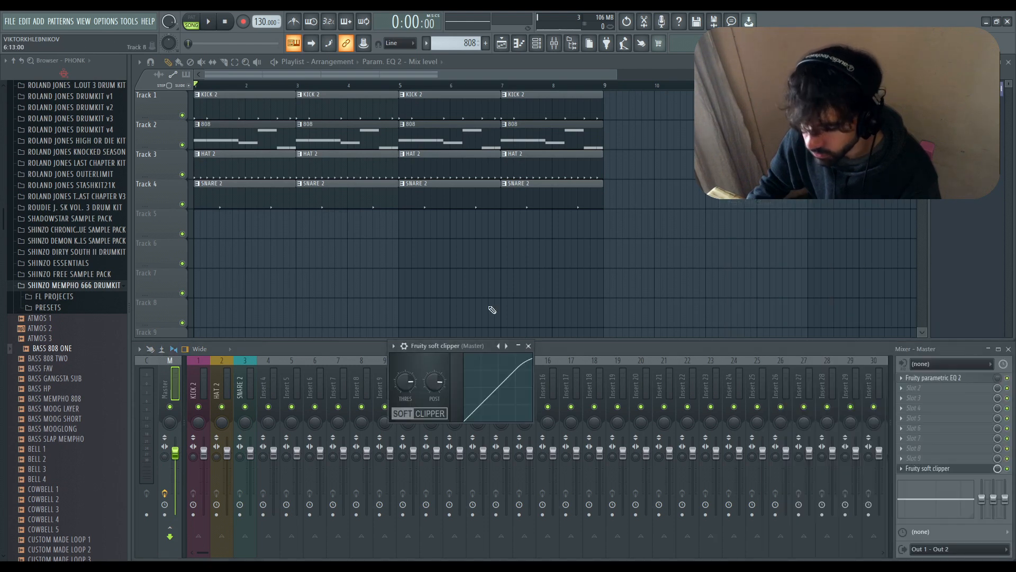
left_click(528, 345)
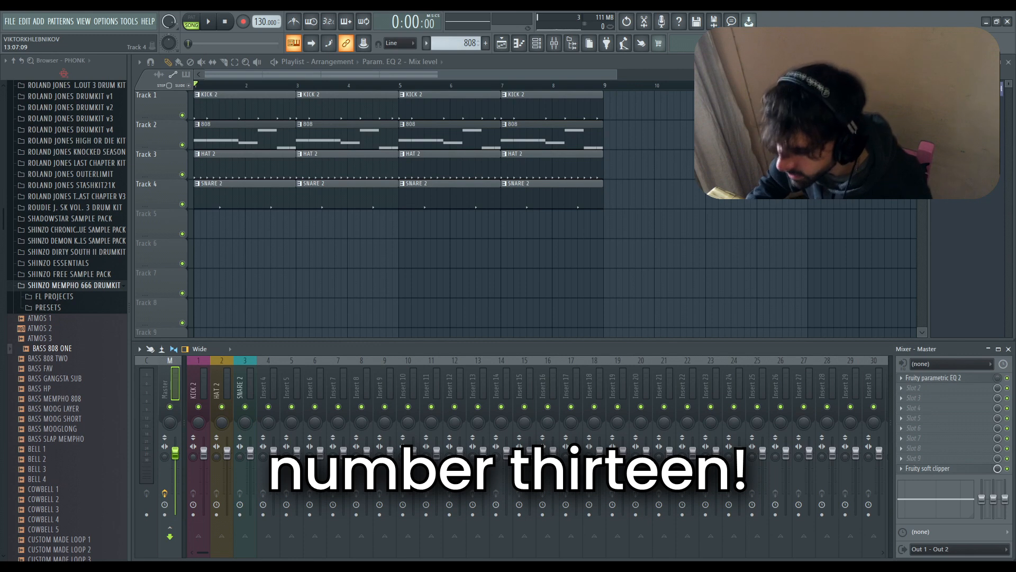